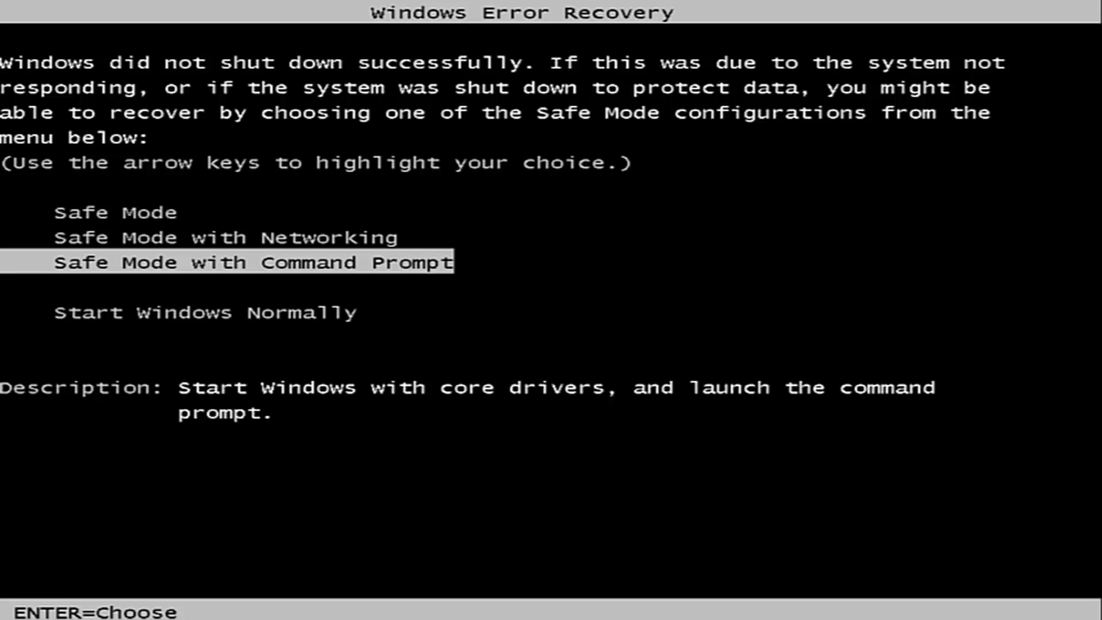
# - Choose Safe Mode with Networking from the Windows Error Recovery boot menu and boot
pyautogui.press('Up')
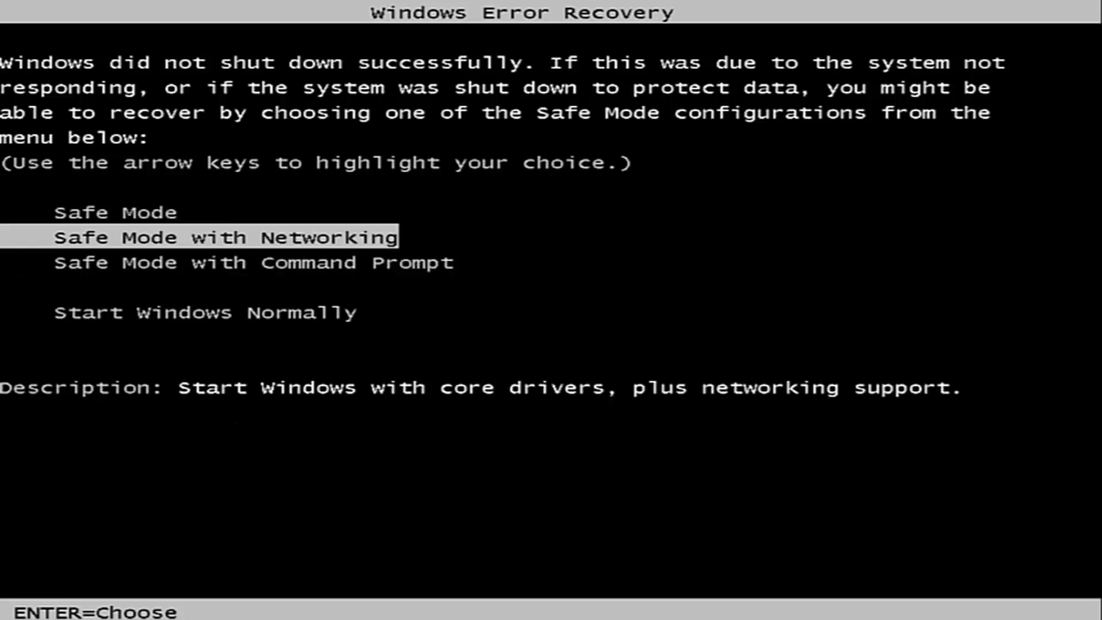
pyautogui.press('Up')
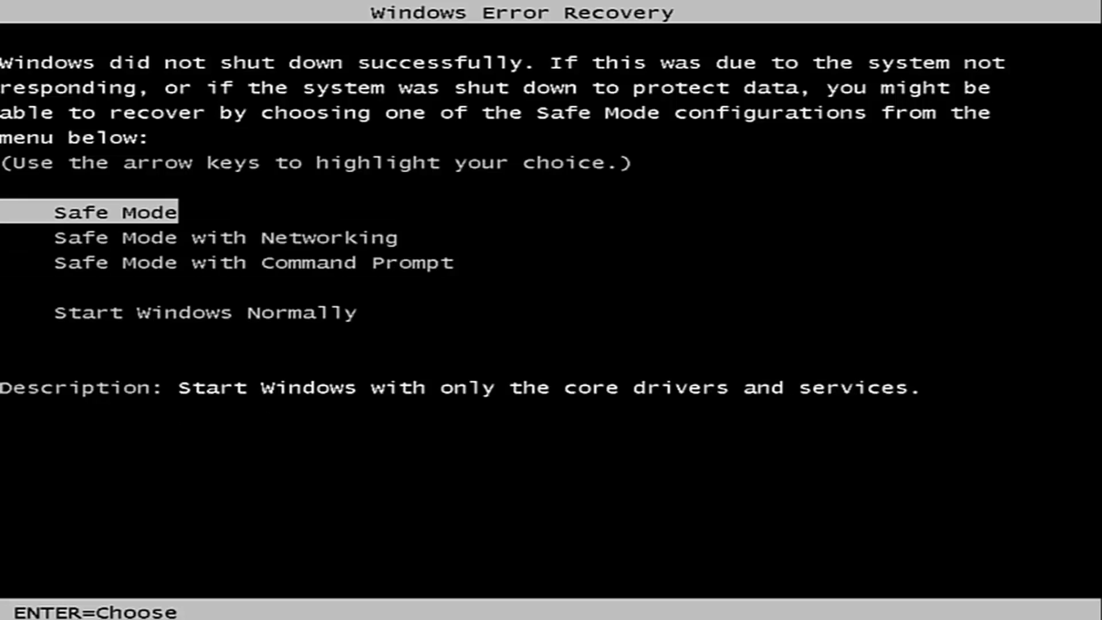
pyautogui.press('Down')
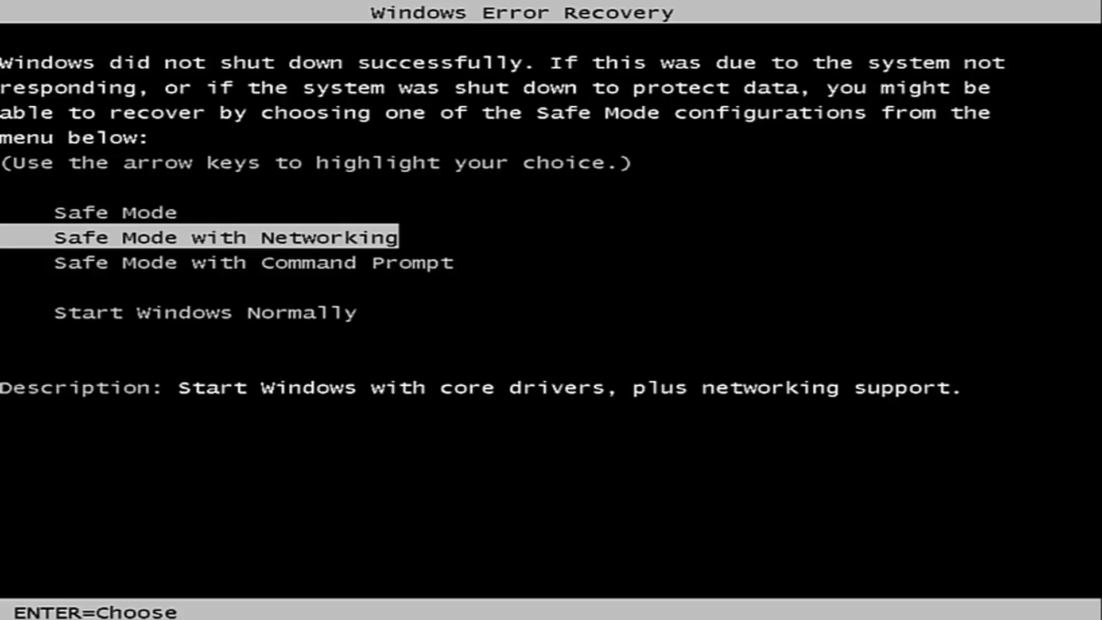
pyautogui.press('Return')
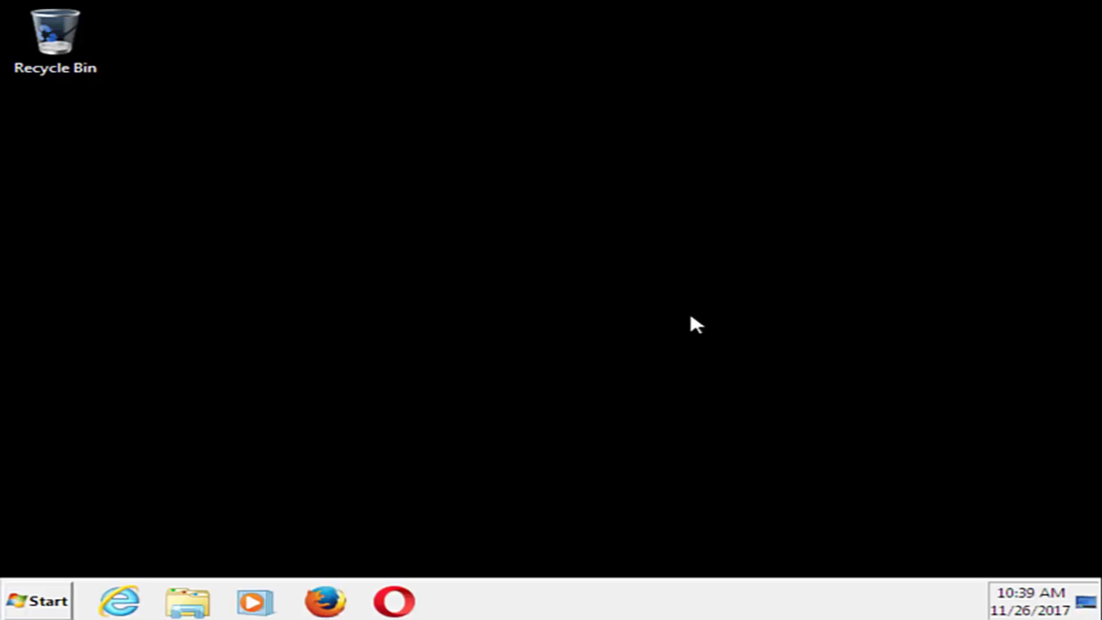
# - Search for regedit from the Start menu and run it as administrator
pyautogui.click(32, 606)
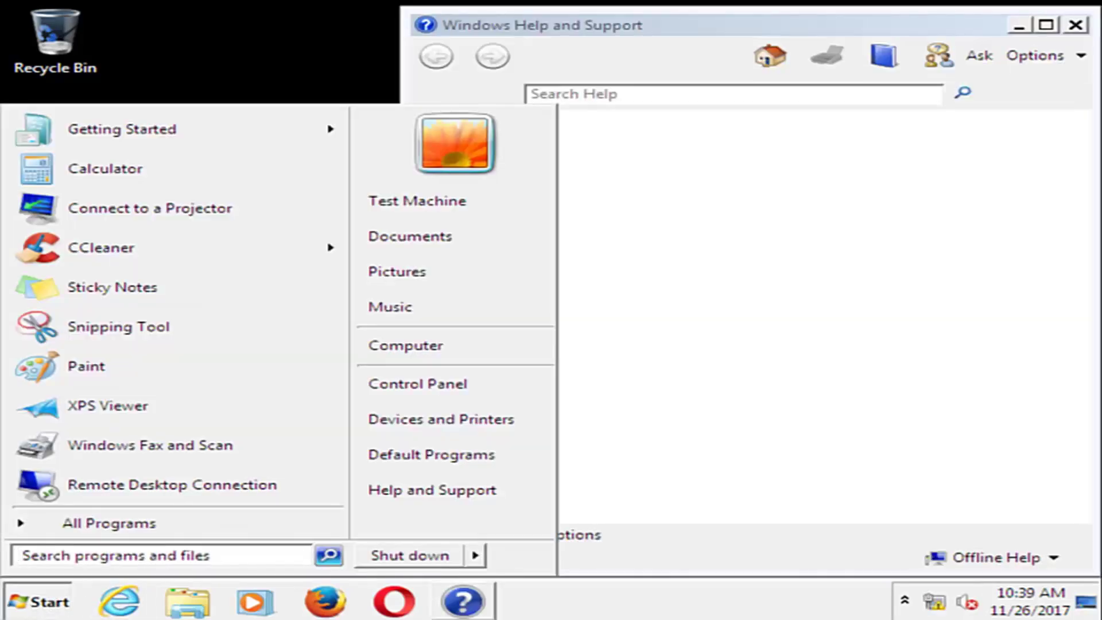
pyautogui.write('reg')
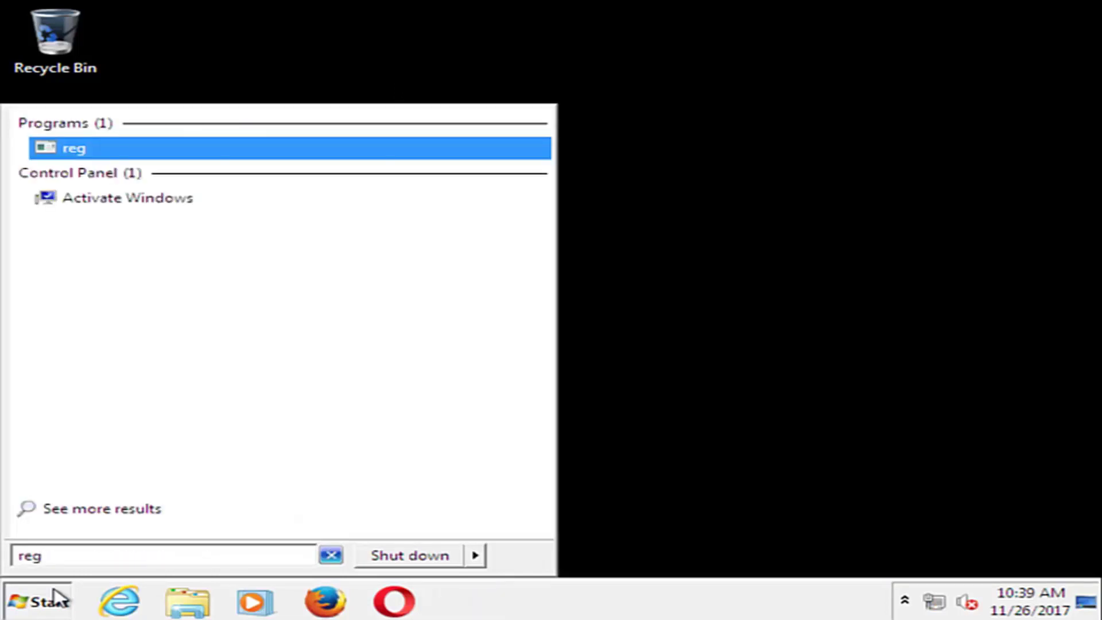
pyautogui.write('ed')
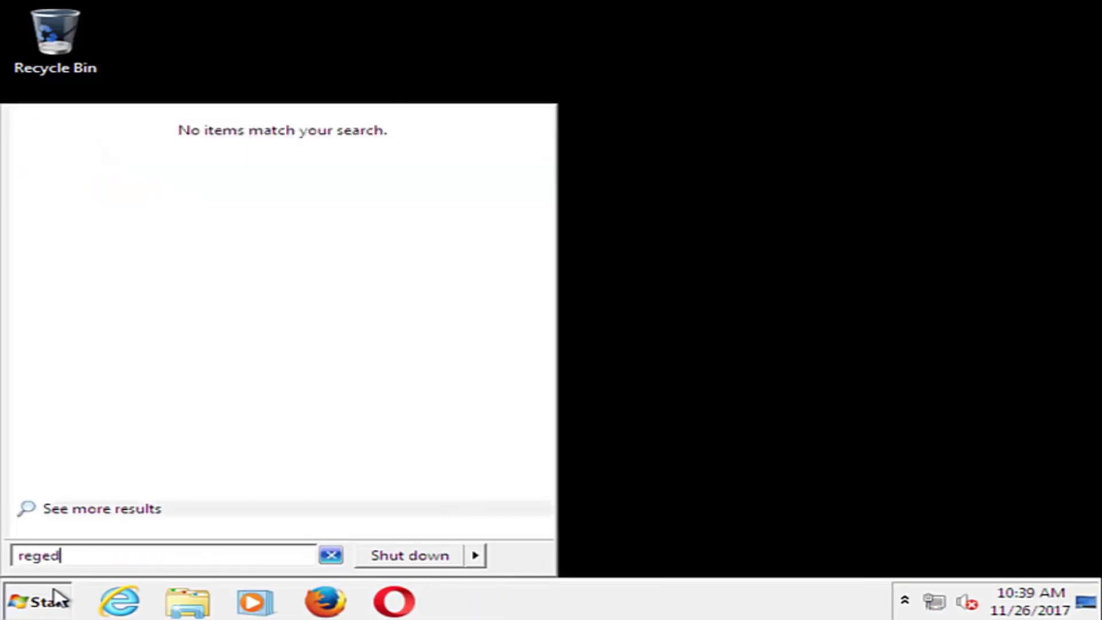
pyautogui.write('it')
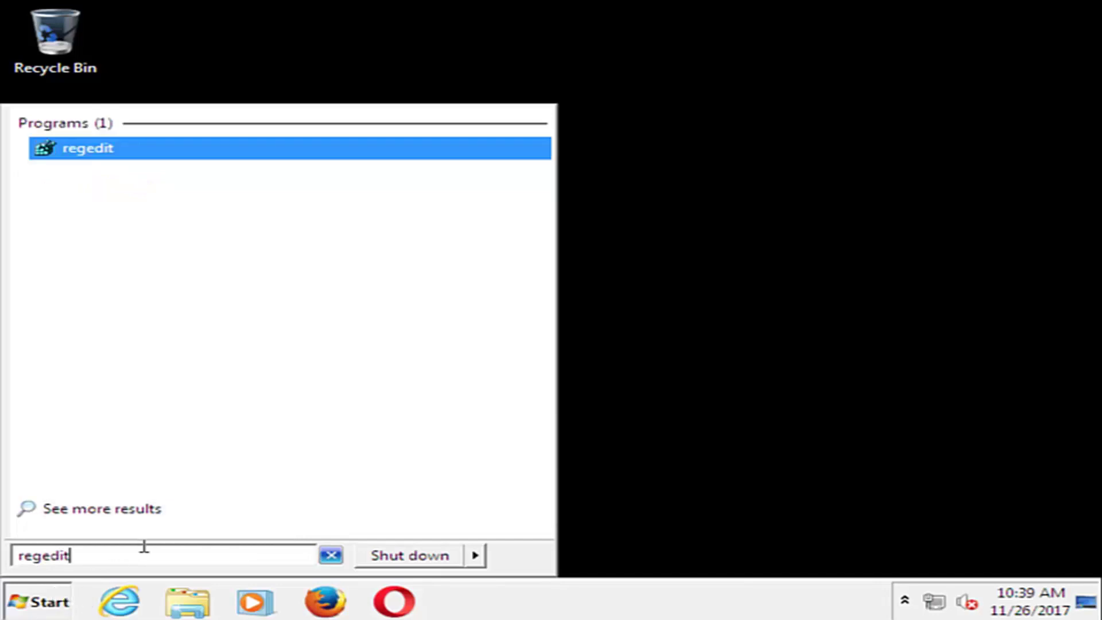
pyautogui.rightClick(75, 153)
pyautogui.click(116, 179)
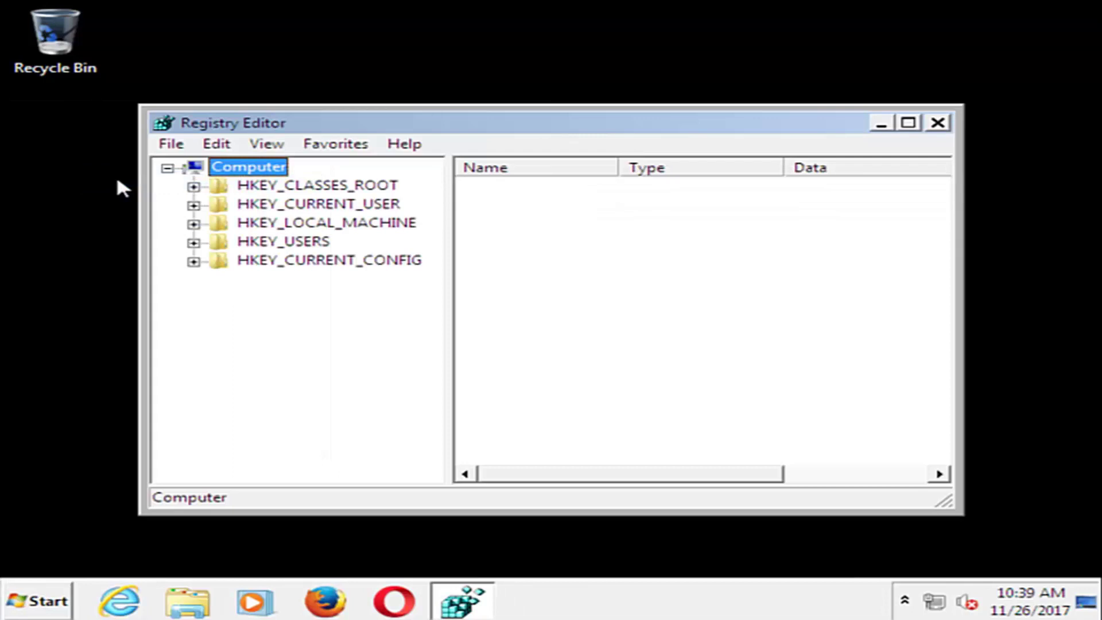
# - Maximize Registry Editor and expand HKEY_LOCAL_MACHINE\SOFTWARE\Microsoft, widening the key tree
pyautogui.click(907, 123)
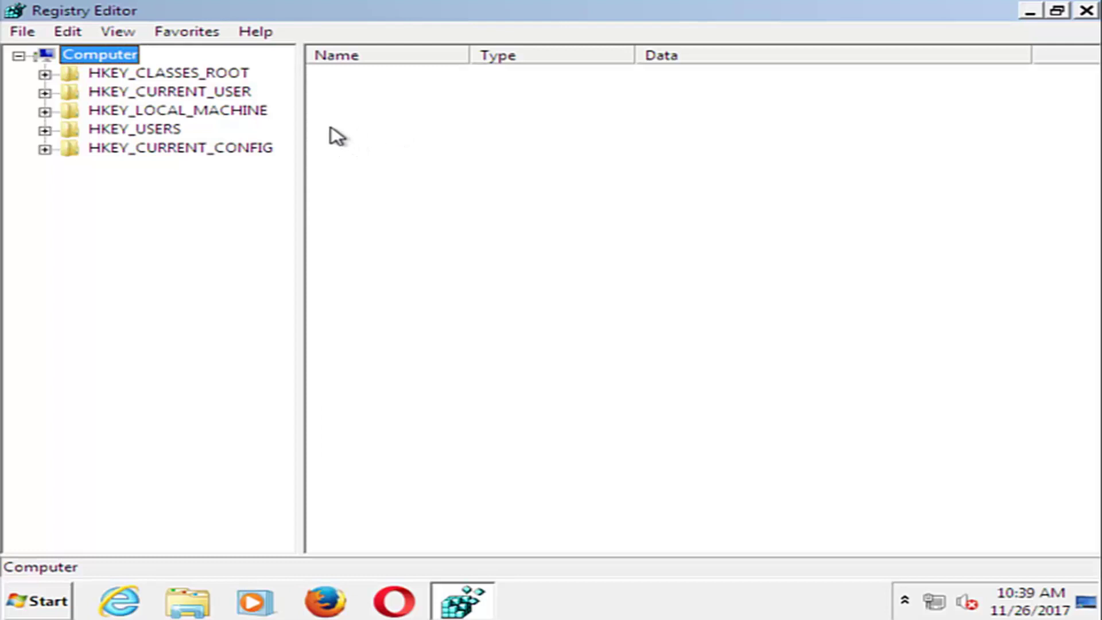
pyautogui.click(98, 111)
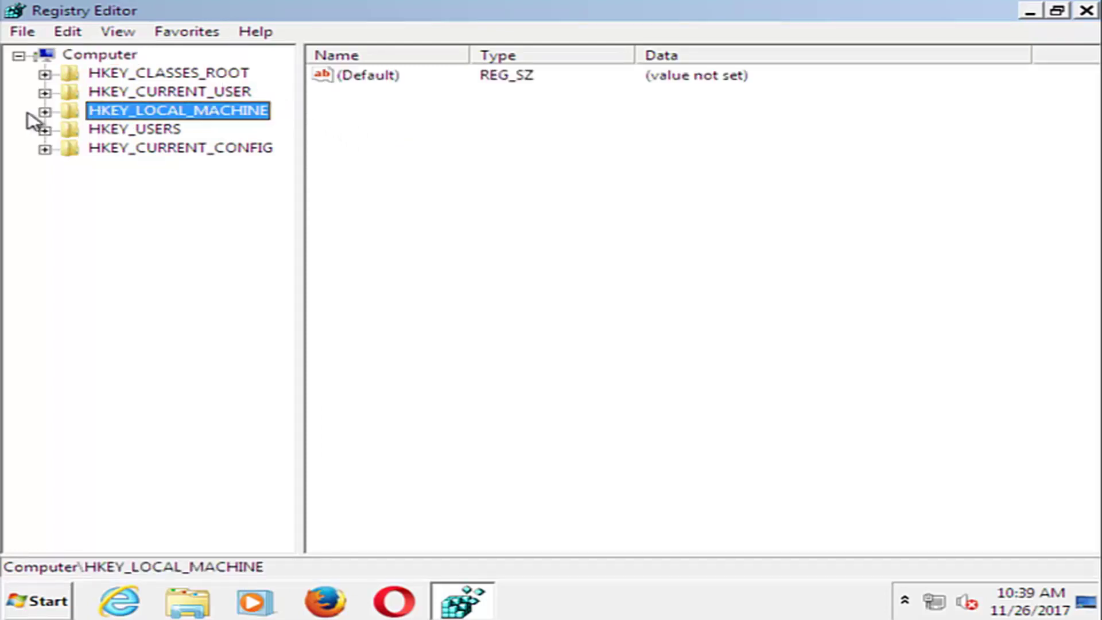
pyautogui.click(44, 112)
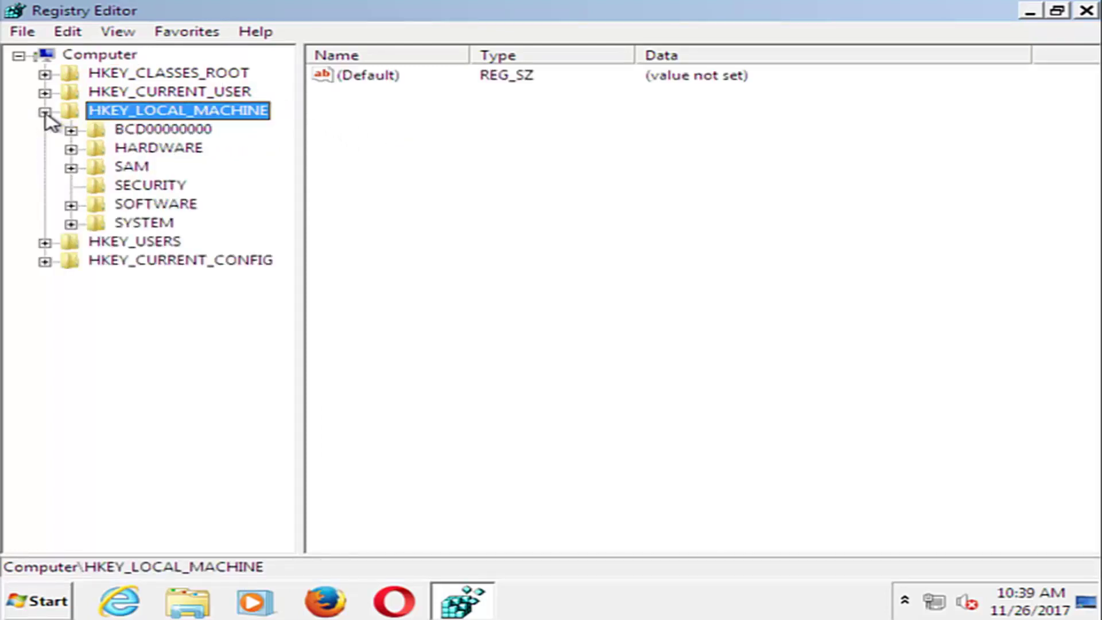
pyautogui.click(71, 205)
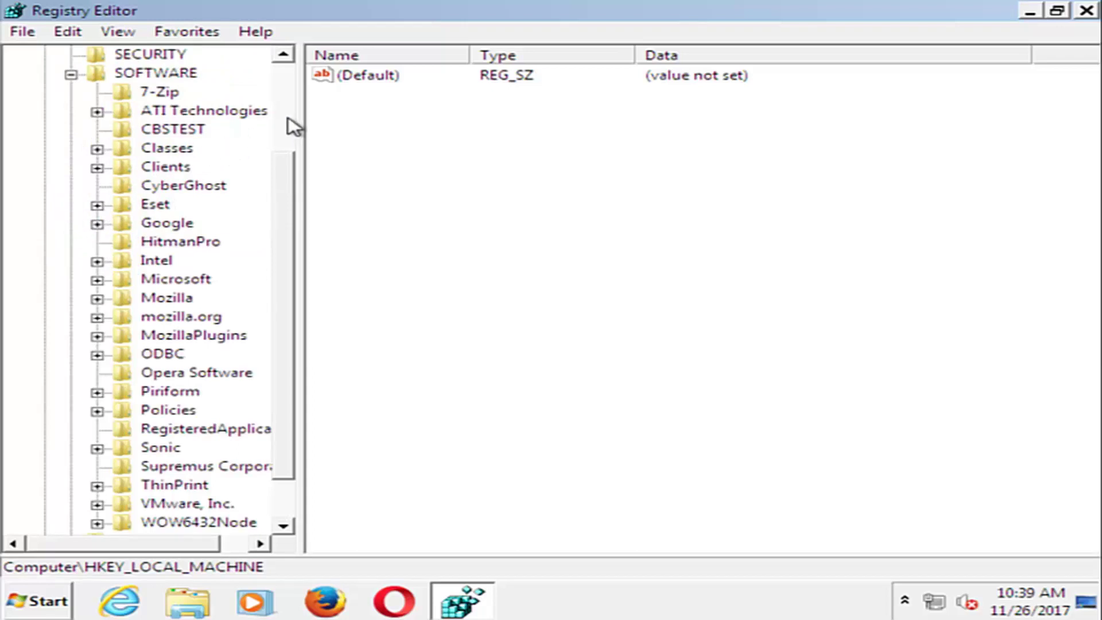
pyautogui.moveTo(298, 101); pyautogui.dragTo(391, 98)
pyautogui.scroll(-1, 135, 336)
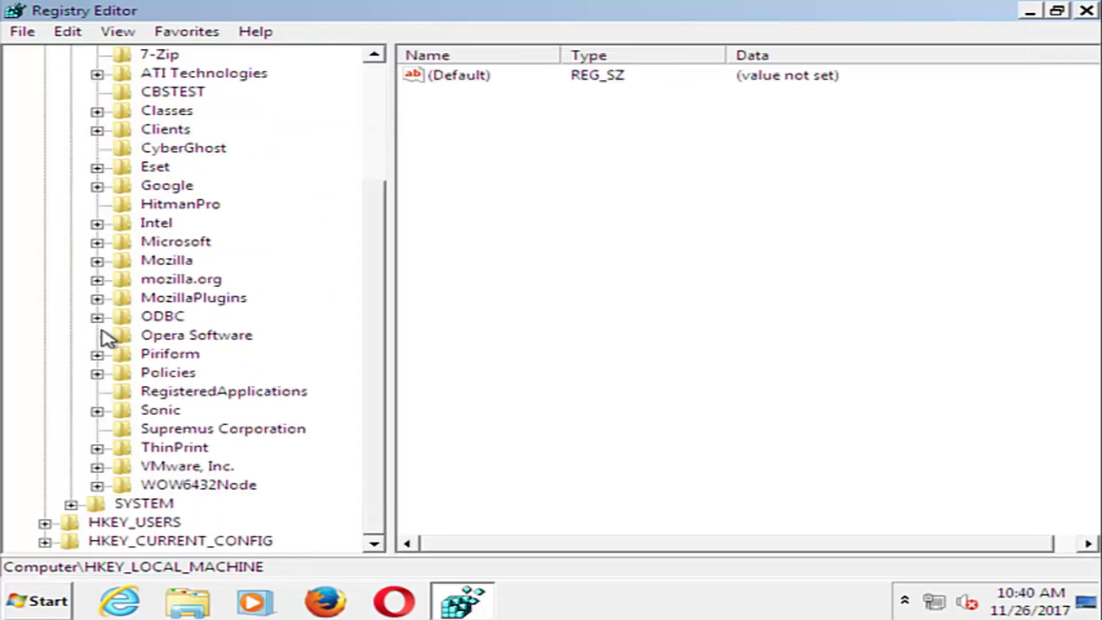
pyautogui.click(97, 242)
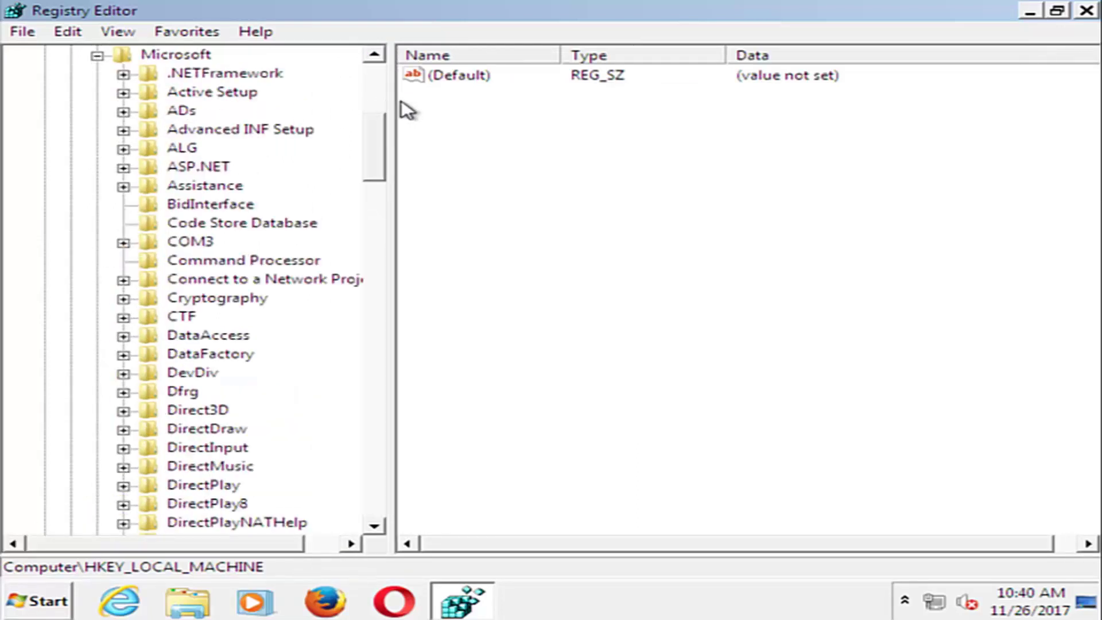
pyautogui.moveTo(392, 104); pyautogui.dragTo(480, 115)
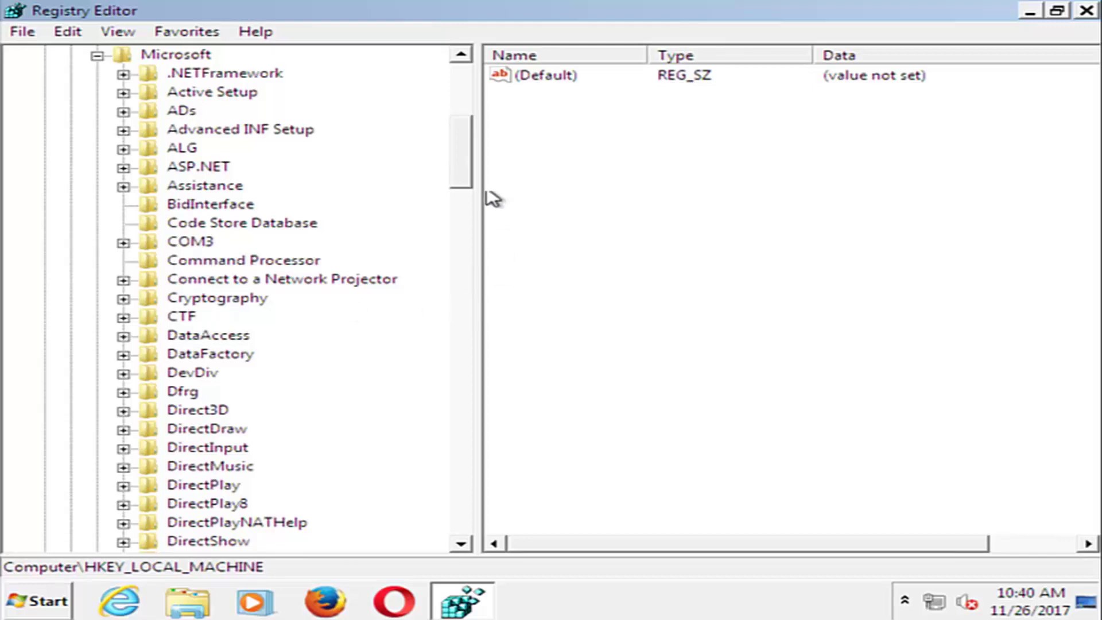
# - Expand Windows NT\CurrentVersion and select the ProfileList key
pyautogui.moveTo(462, 146); pyautogui.dragTo(470, 445)
pyautogui.click(181, 411)
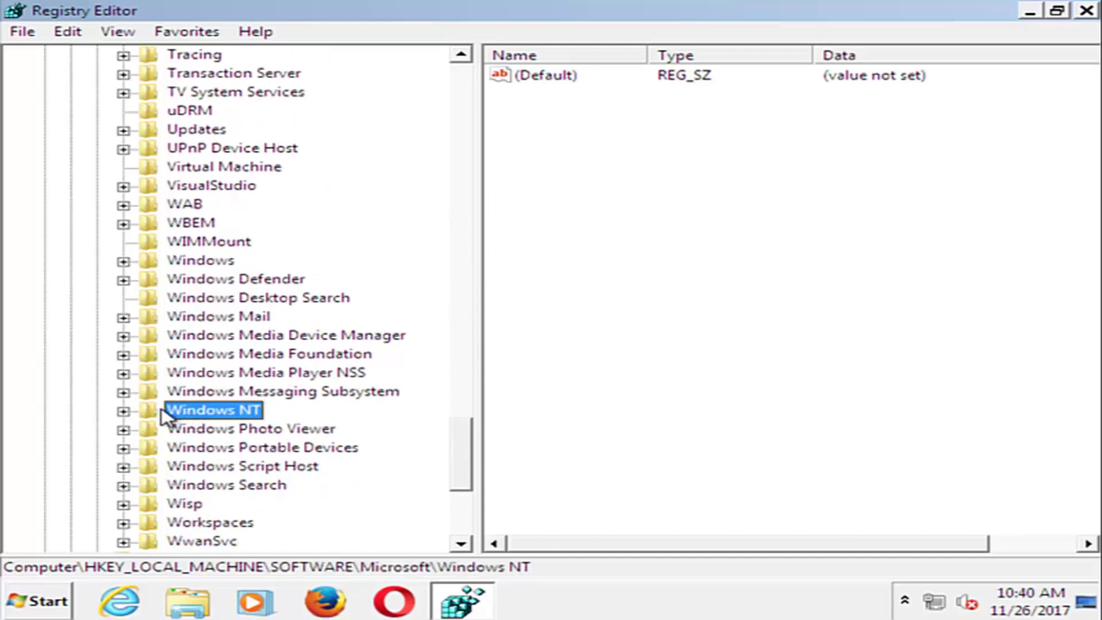
pyautogui.doubleClick(161, 410)
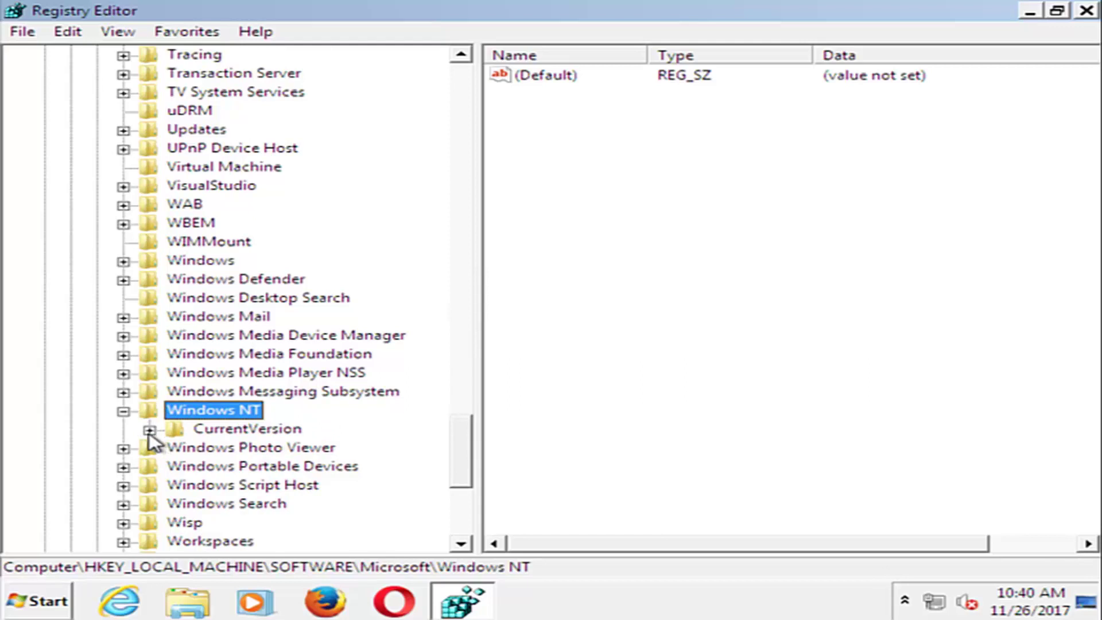
pyautogui.click(149, 431)
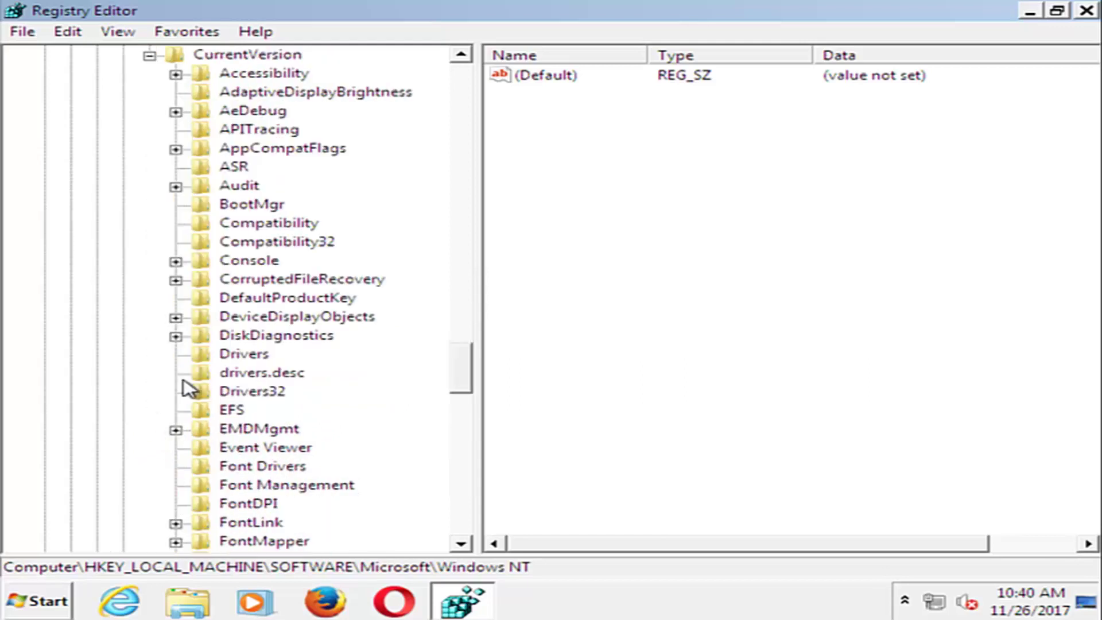
pyautogui.moveTo(468, 372); pyautogui.dragTo(467, 437)
pyautogui.click(256, 466)
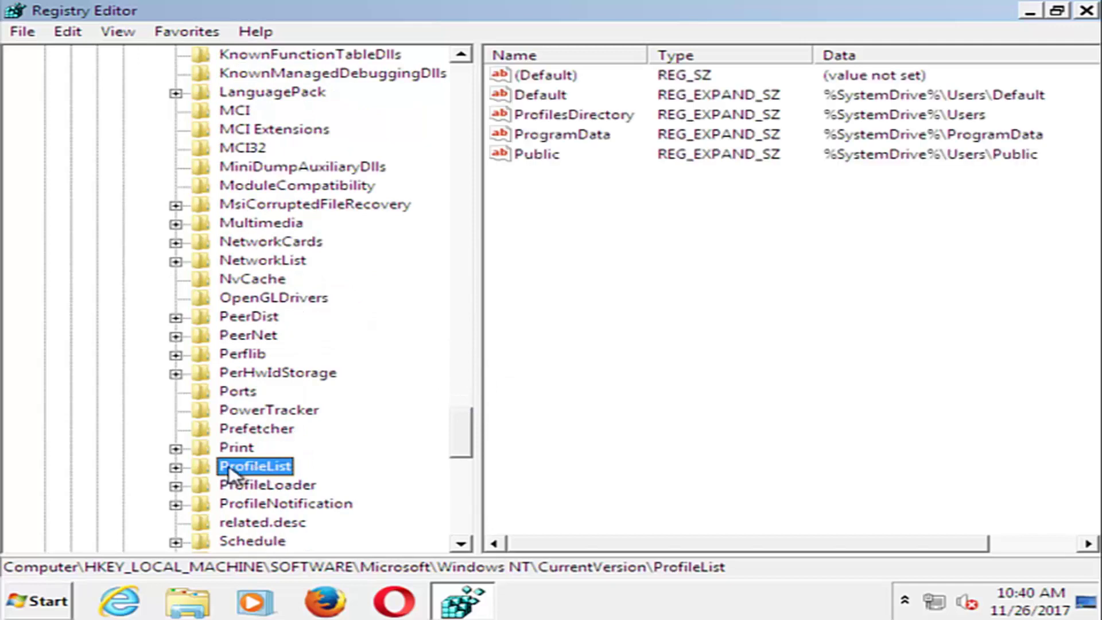
# - Expand ProfileList and select the user's S-1-5-21 profile key without .bak
pyautogui.click(175, 467)
pyautogui.scroll(-1, 310, 451)
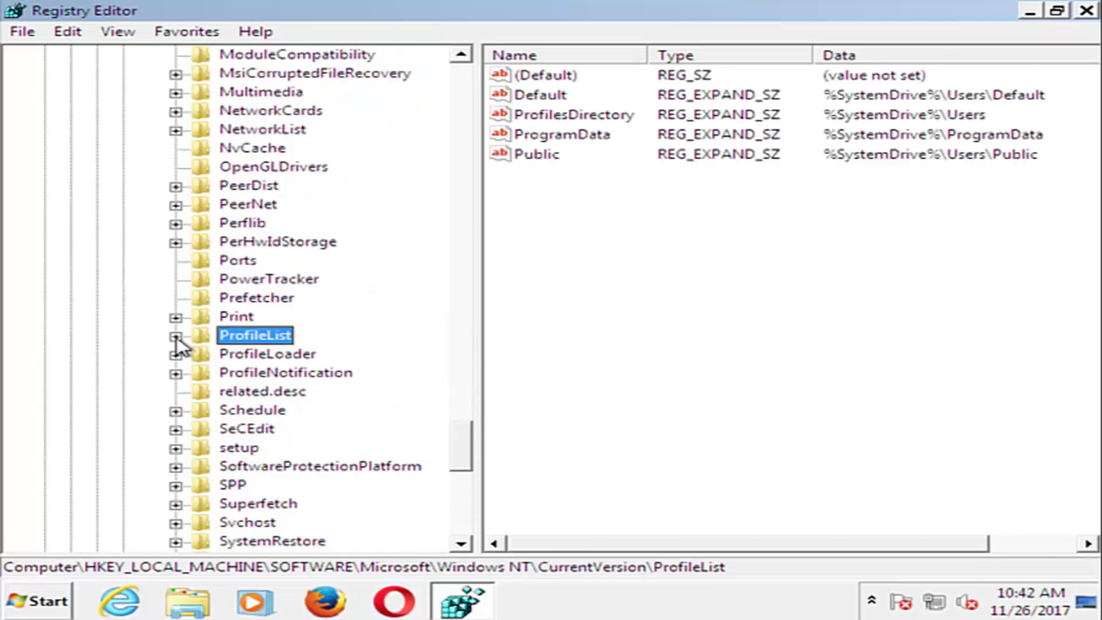
pyautogui.click(176, 336)
pyautogui.moveTo(229, 544); pyautogui.dragTo(351, 546)
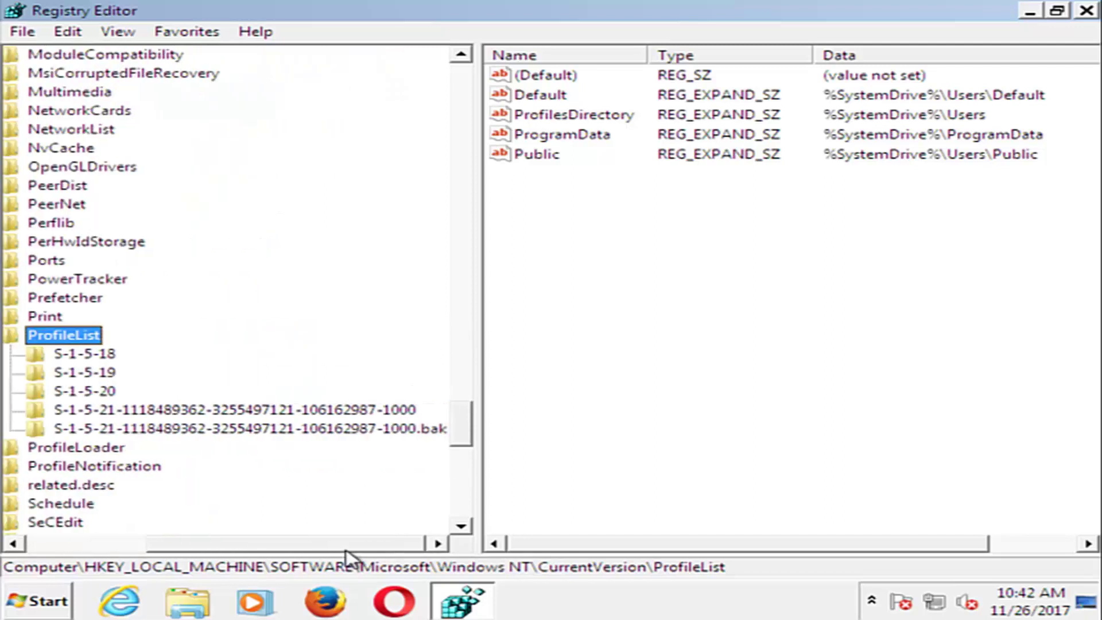
pyautogui.click(129, 414)
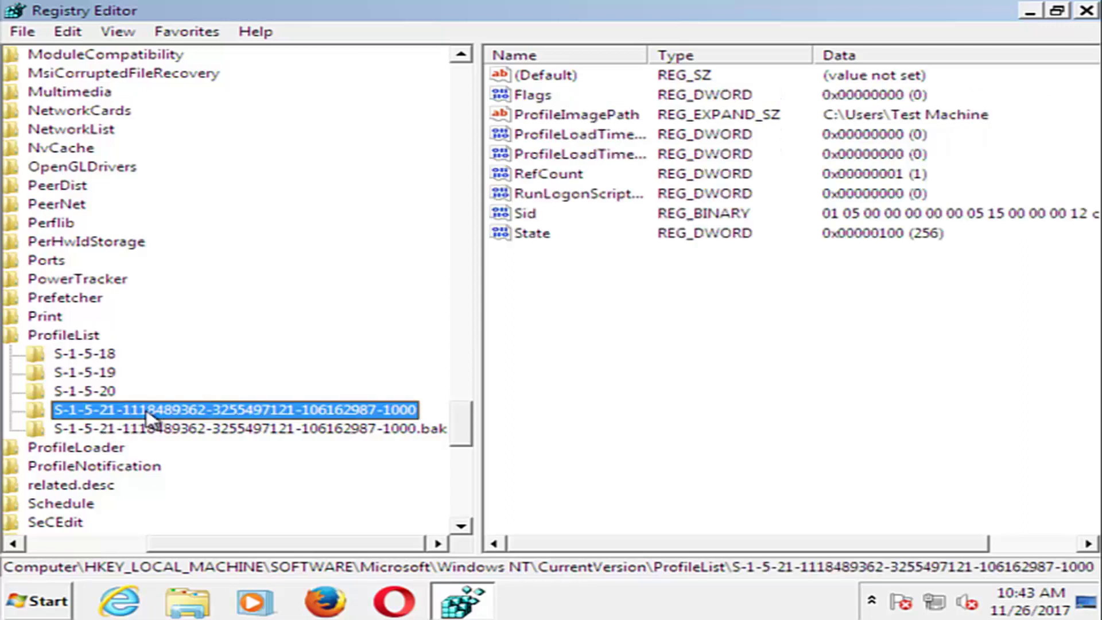
# - Rename the profile key by appending .ba to its name
pyautogui.rightClick(235, 411)
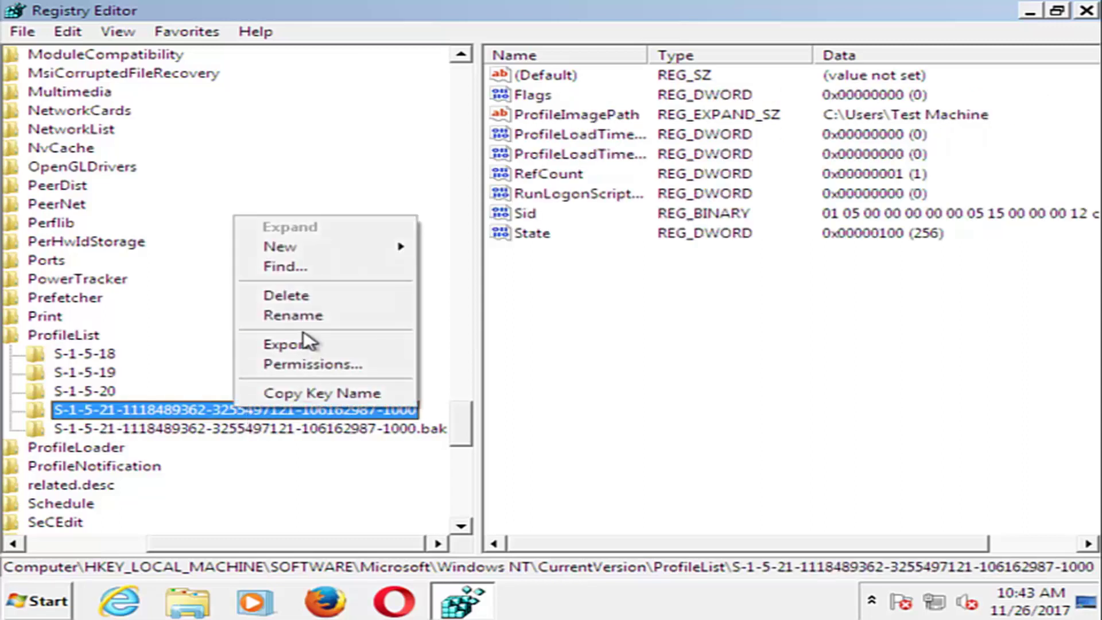
pyautogui.click(298, 317)
pyautogui.click(425, 408)
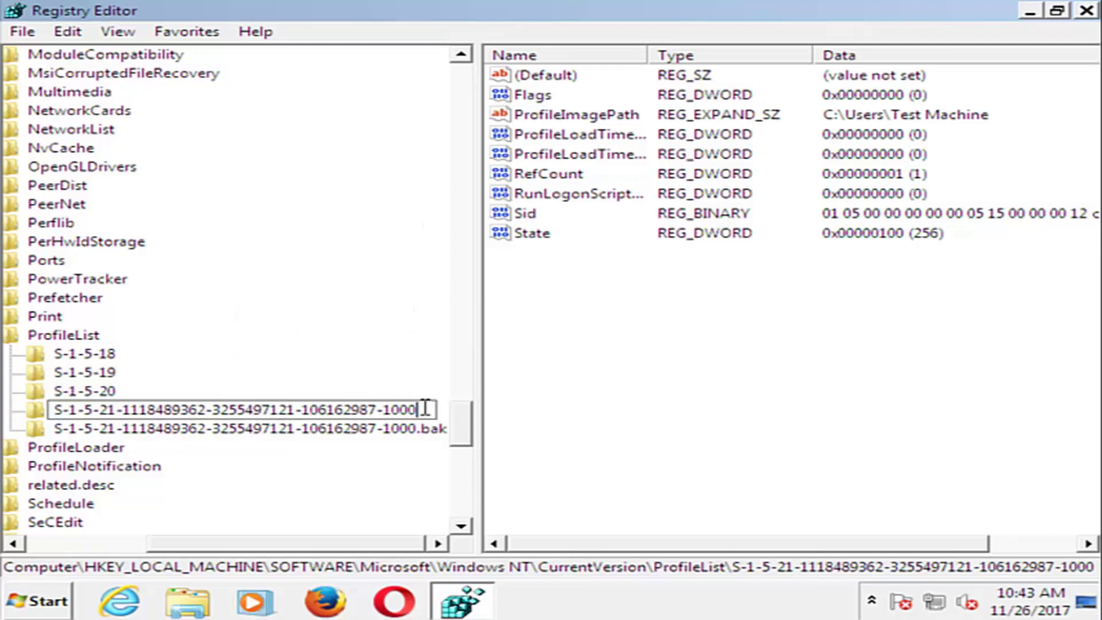
pyautogui.write('.ba')
pyautogui.press('Return')
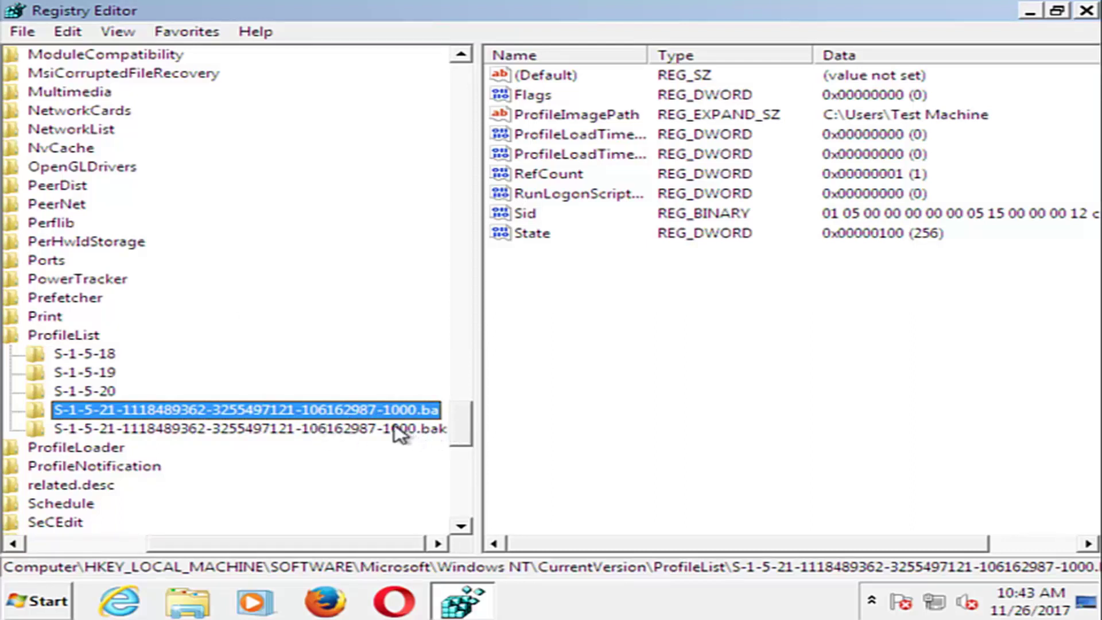
# - Rename the key back so its name ends in -1000 without the .ba suffix
pyautogui.click(157, 412)
pyautogui.doubleClick(430, 411)
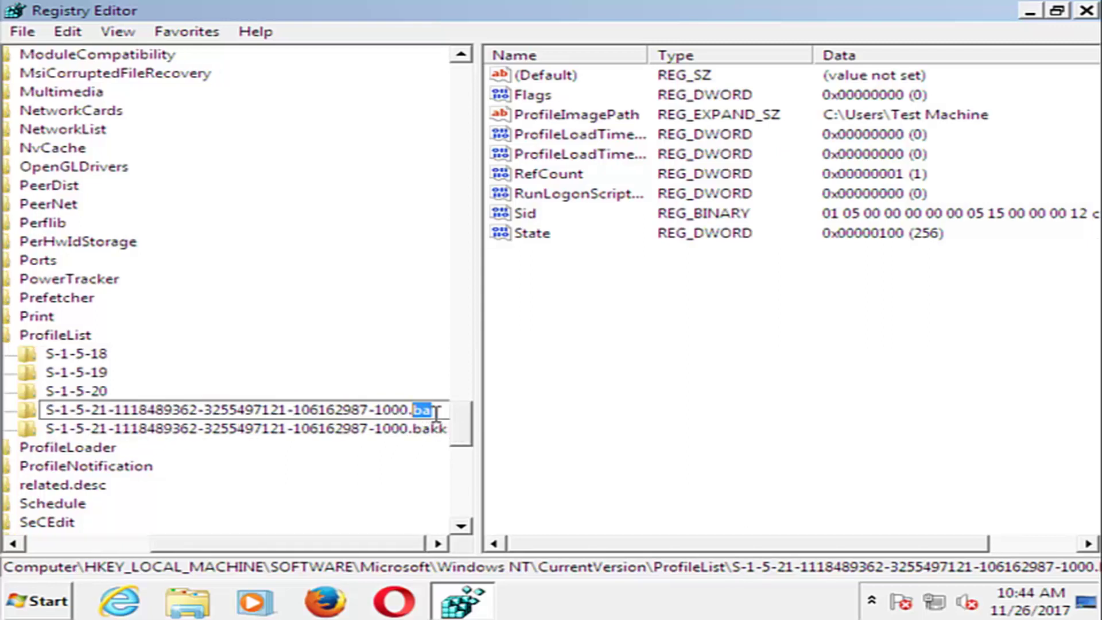
pyautogui.rightClick(377, 408)
pyautogui.click(426, 317)
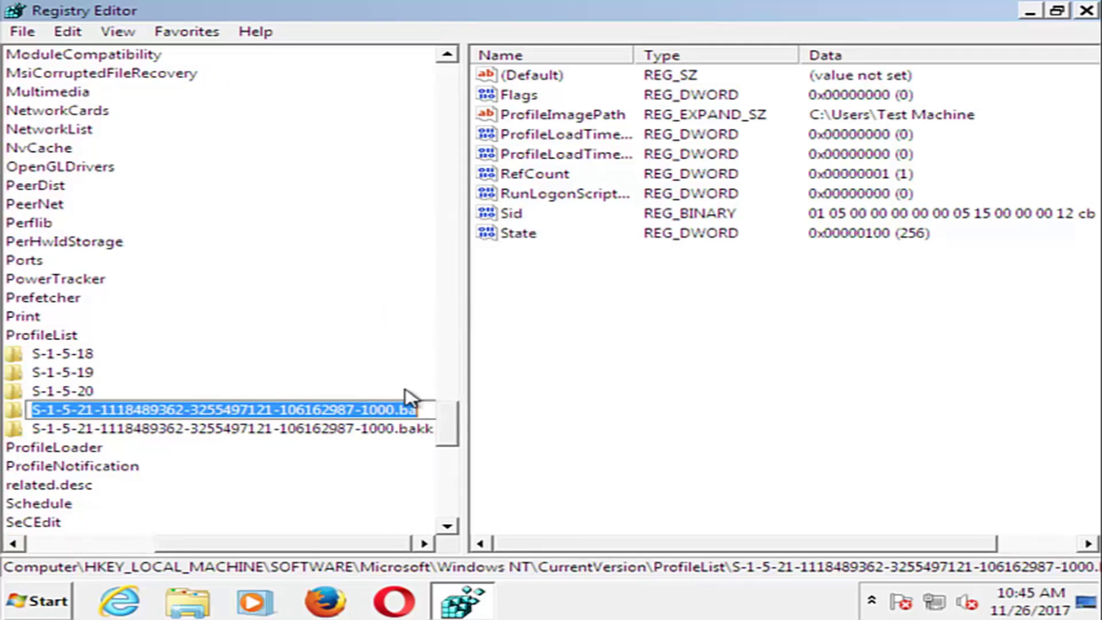
pyautogui.moveTo(409, 411); pyautogui.dragTo(443, 415)
pyautogui.press('BackSpace')
pyautogui.press('BackSpace')
pyautogui.press('BackSpace')
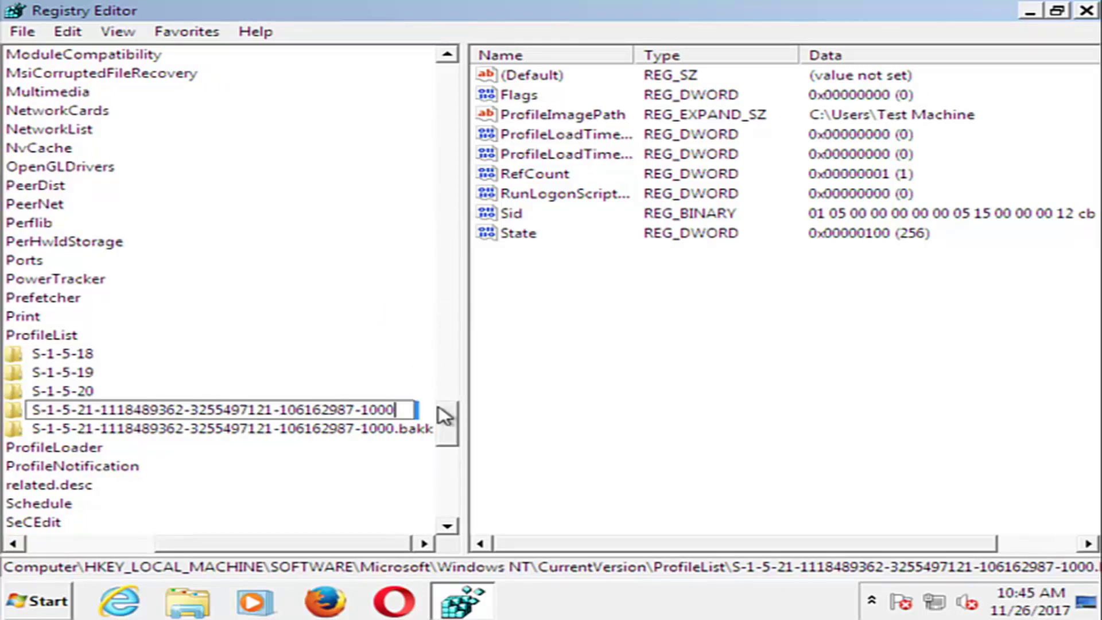
pyautogui.press('Return')
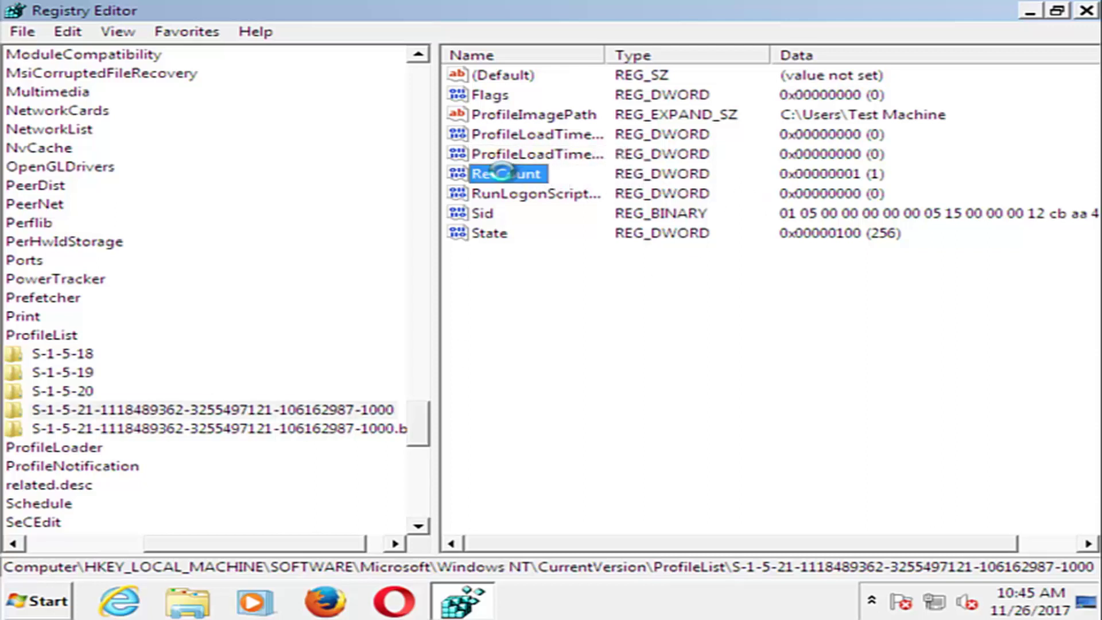
# - Change the RefCount value data from 1 to 0
pyautogui.doubleClick(526, 172)
pyautogui.click(128, 200)
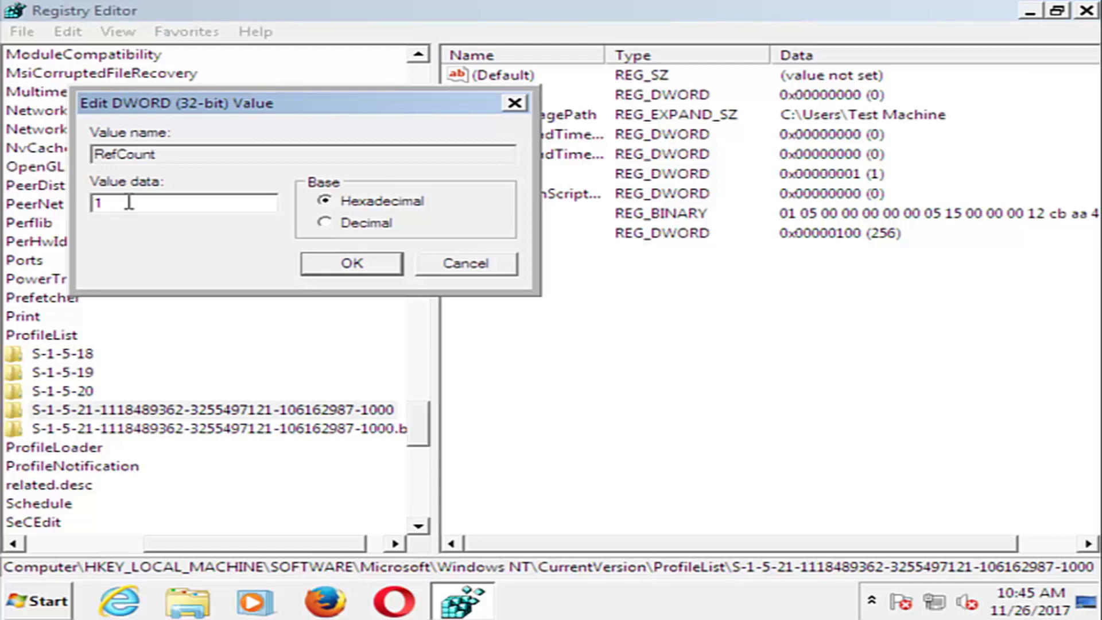
pyautogui.moveTo(129, 202); pyautogui.dragTo(53, 202)
pyautogui.write('0')
pyautogui.click(352, 271)
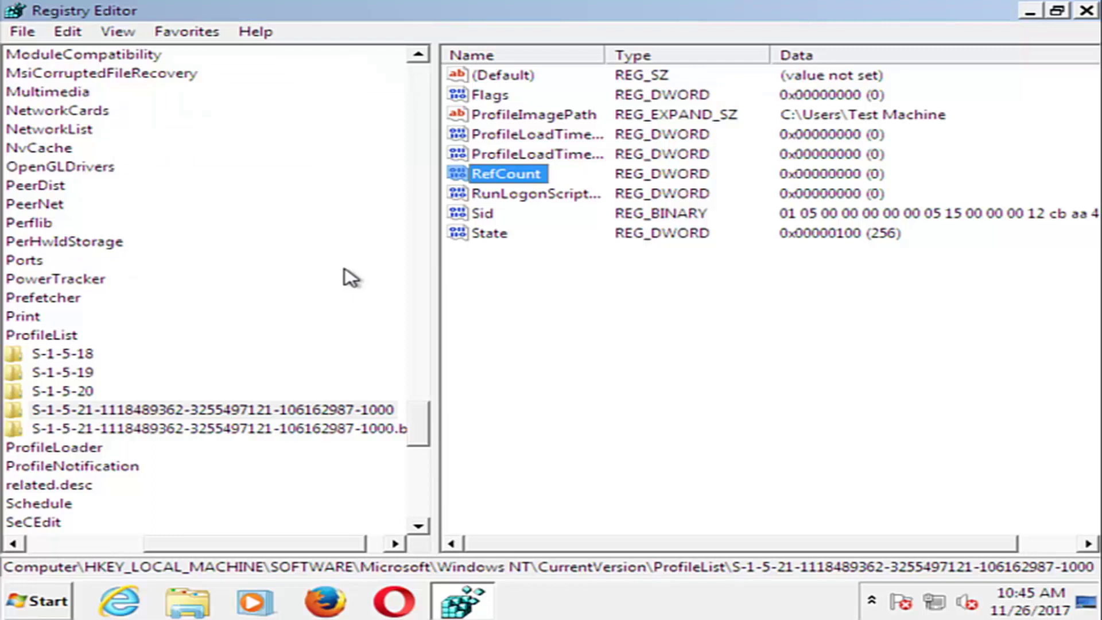
# - Change the State value data to 0
pyautogui.doubleClick(482, 234)
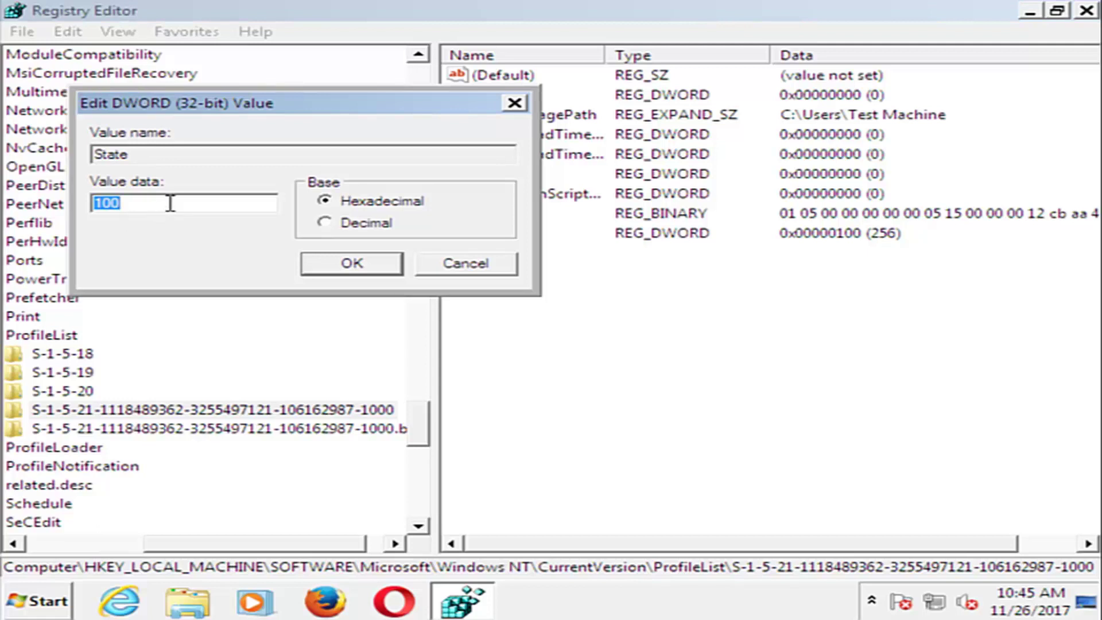
pyautogui.write('0')
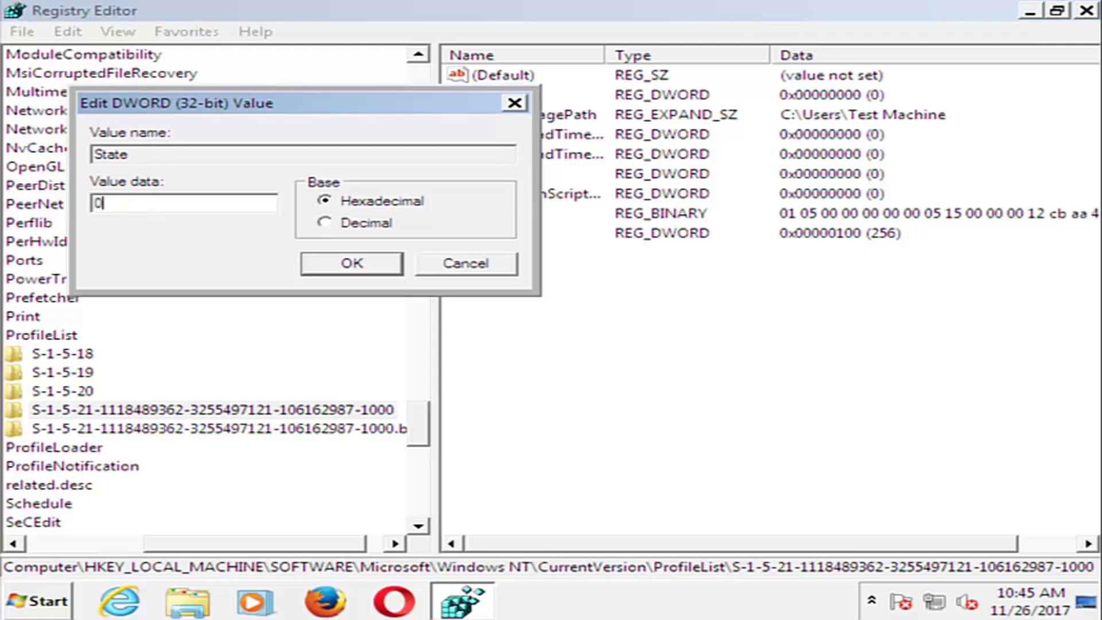
pyautogui.click(339, 268)
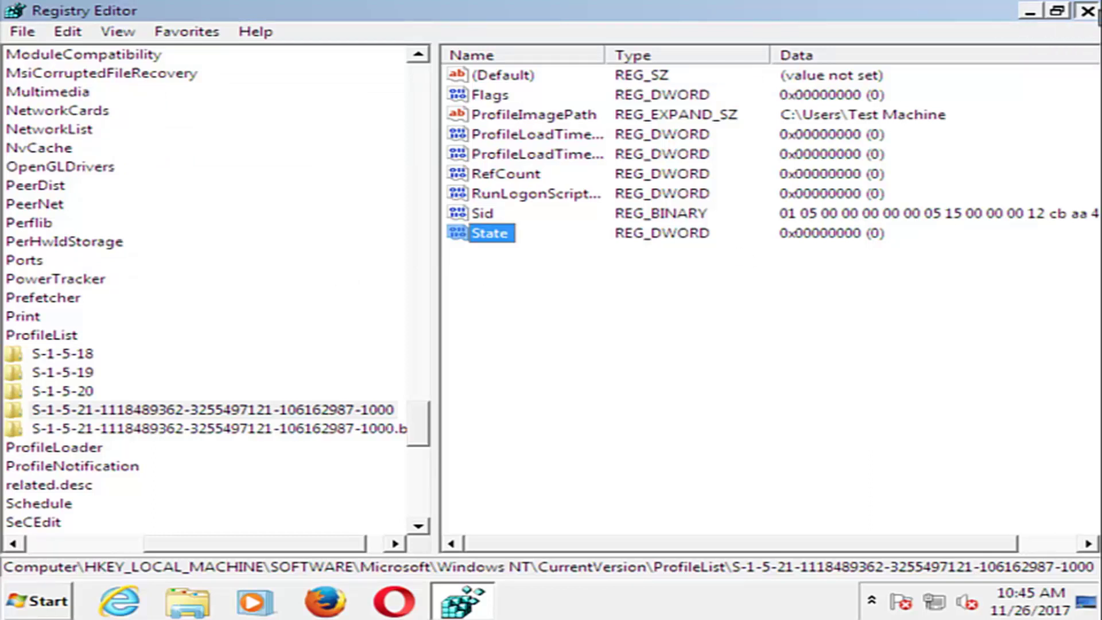
# - Close Registry Editor and restart the PC from the Start menu's Shut down options
pyautogui.click(1086, 10)
pyautogui.click(30, 599)
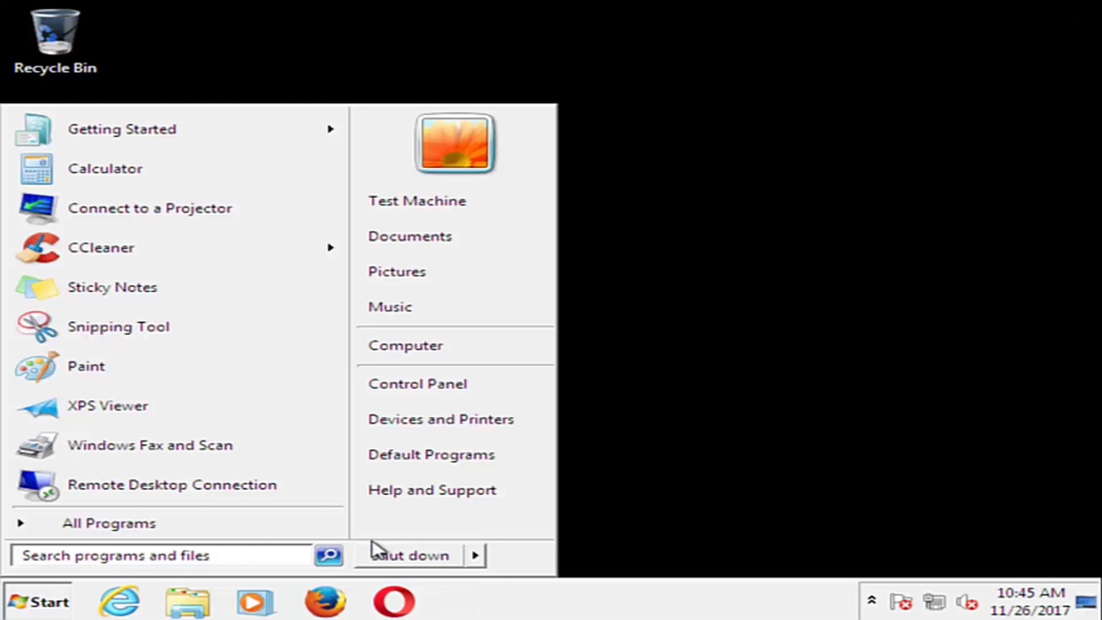
pyautogui.click(477, 556)
pyautogui.click(519, 557)
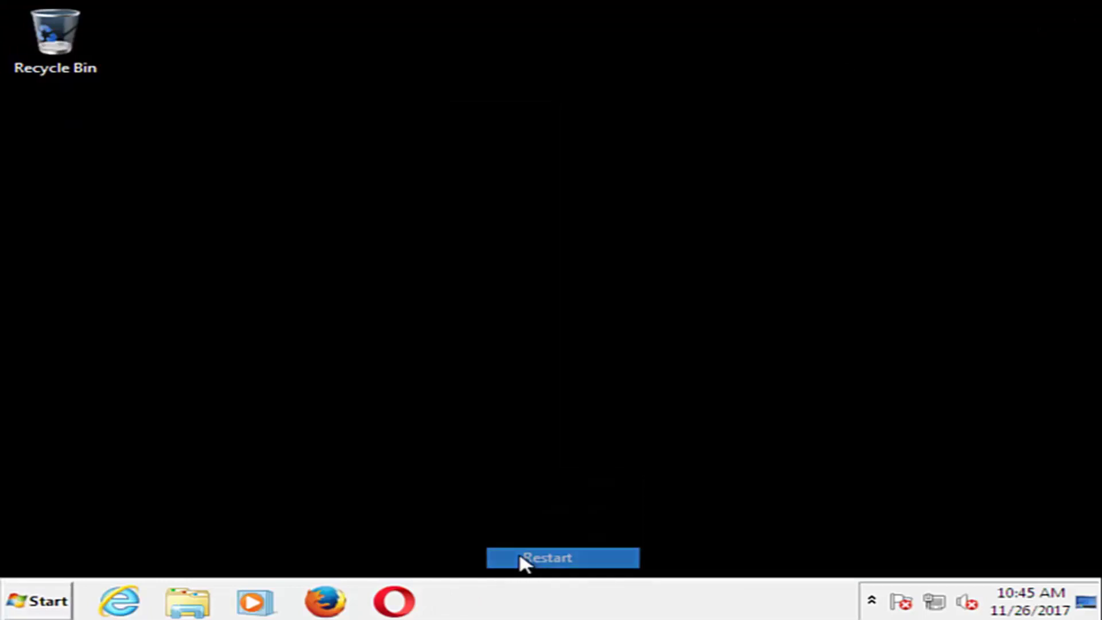